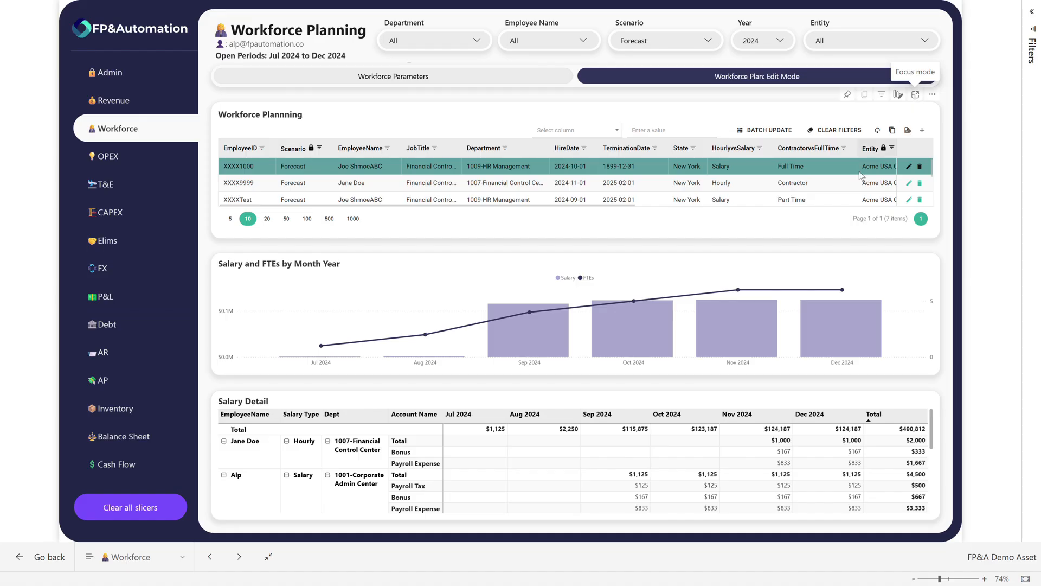
scroll(479, 458, down, 5)
scroll(260, 483, up, 5)
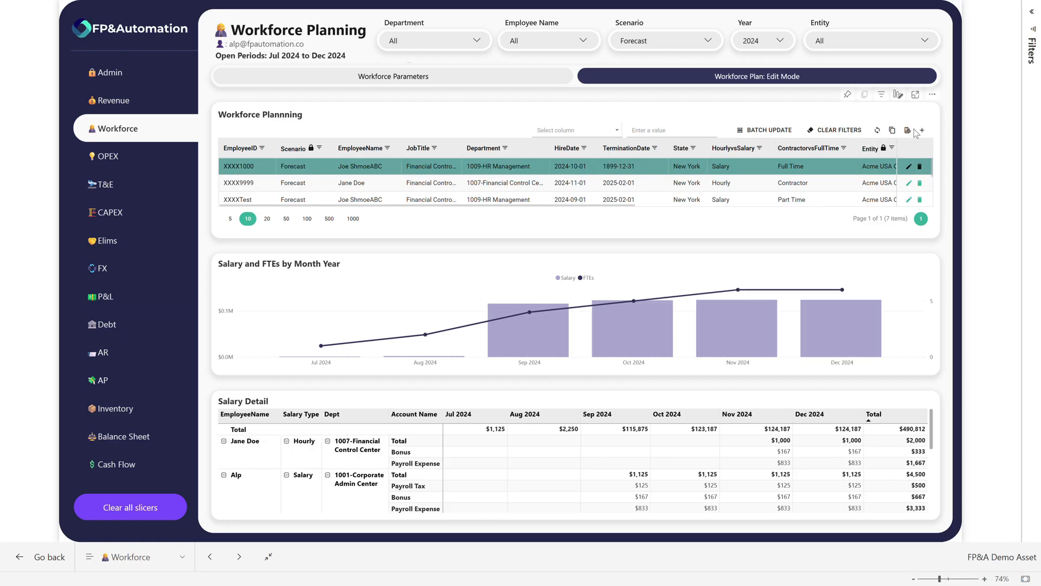
click(915, 95)
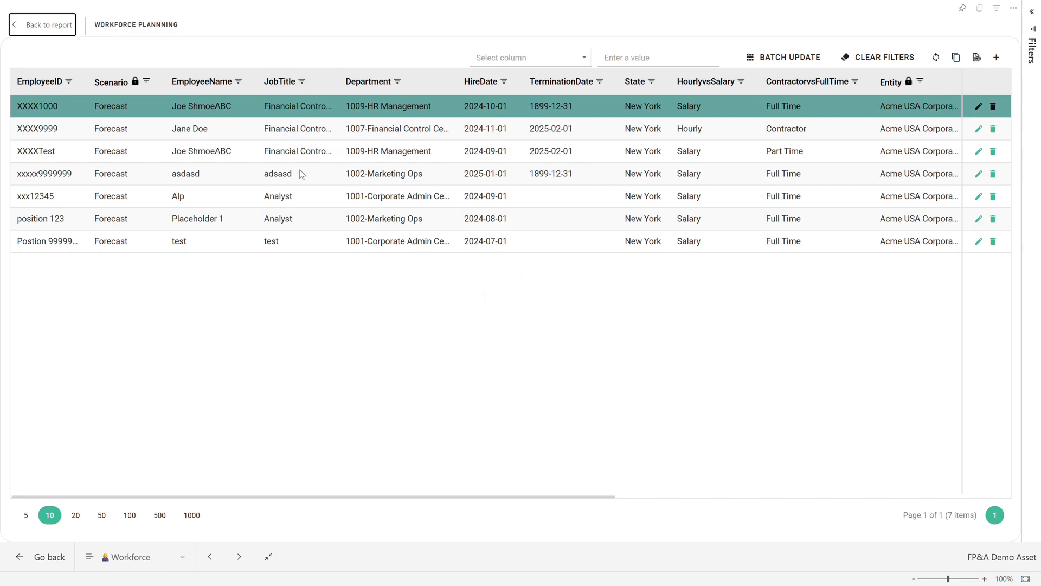
click(179, 199)
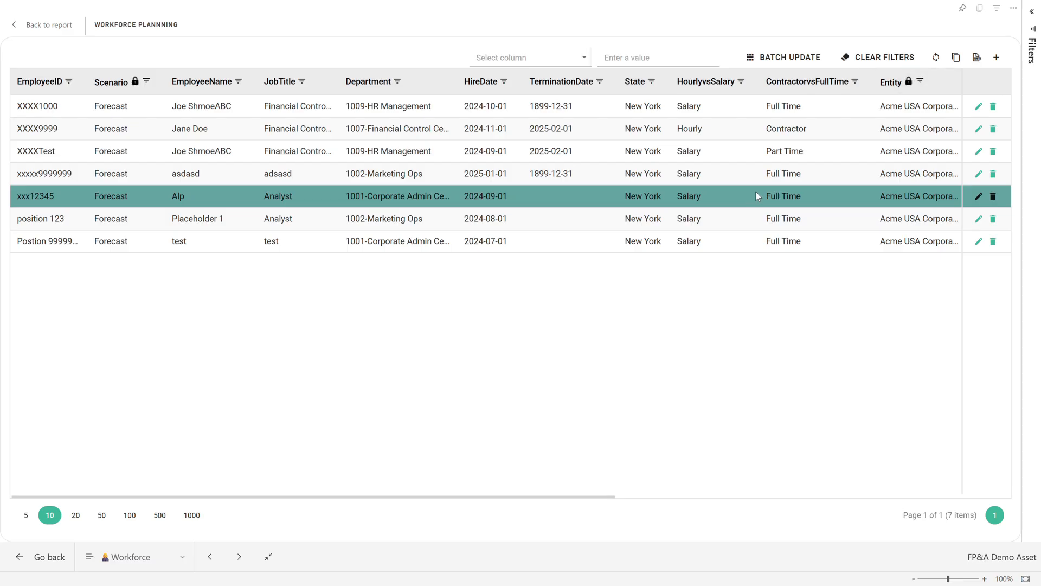
click(956, 60)
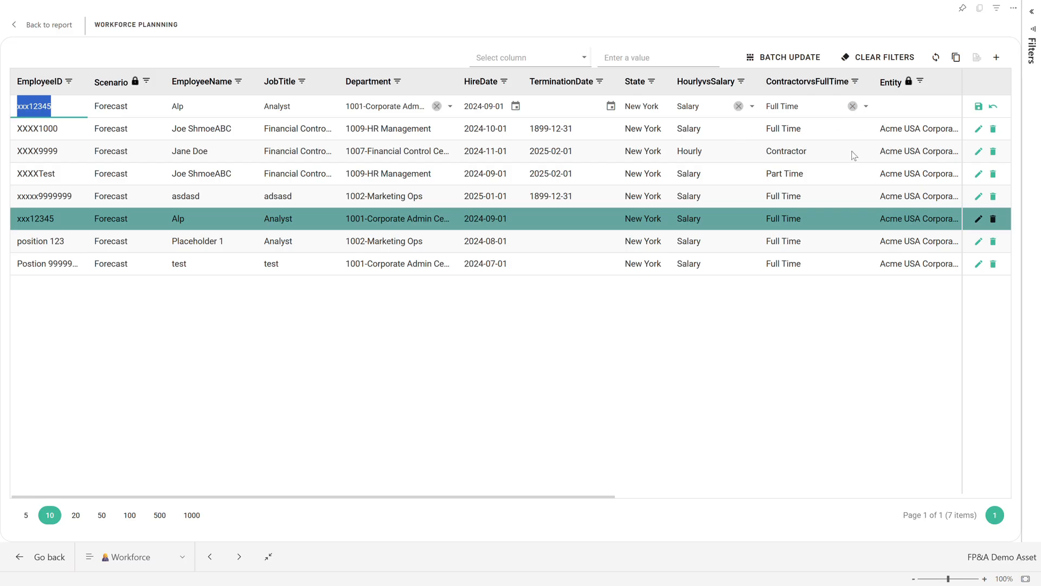
drag(582, 497, 561, 500)
click(993, 107)
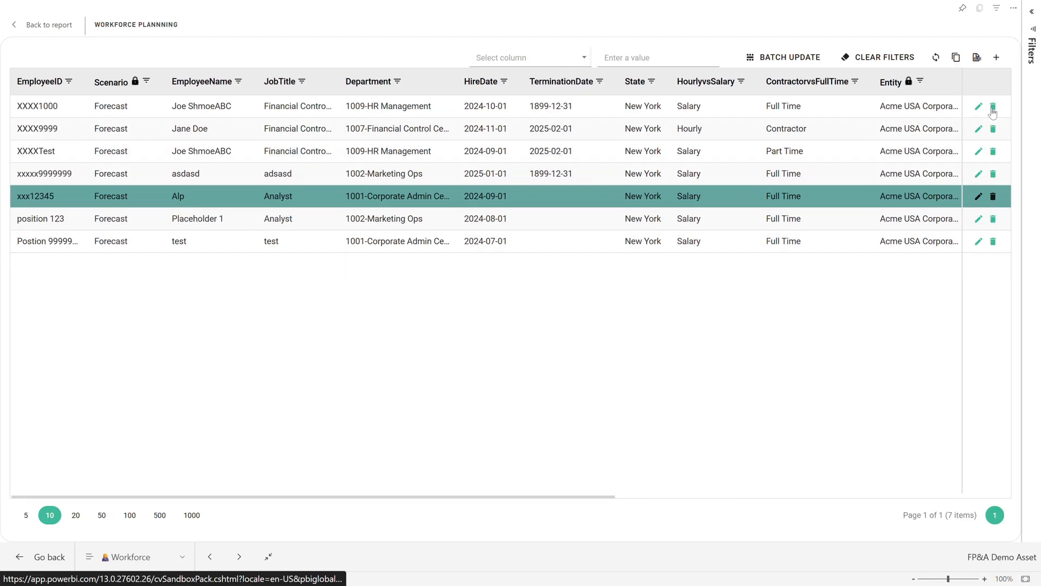
click(35, 26)
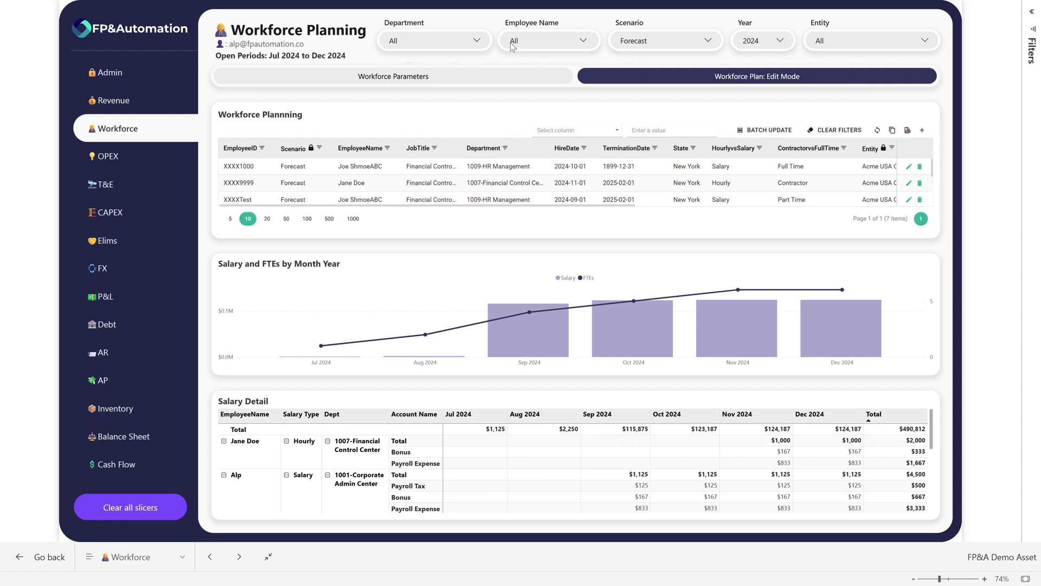
Filter the workforce planning report to the HR department
click(451, 43)
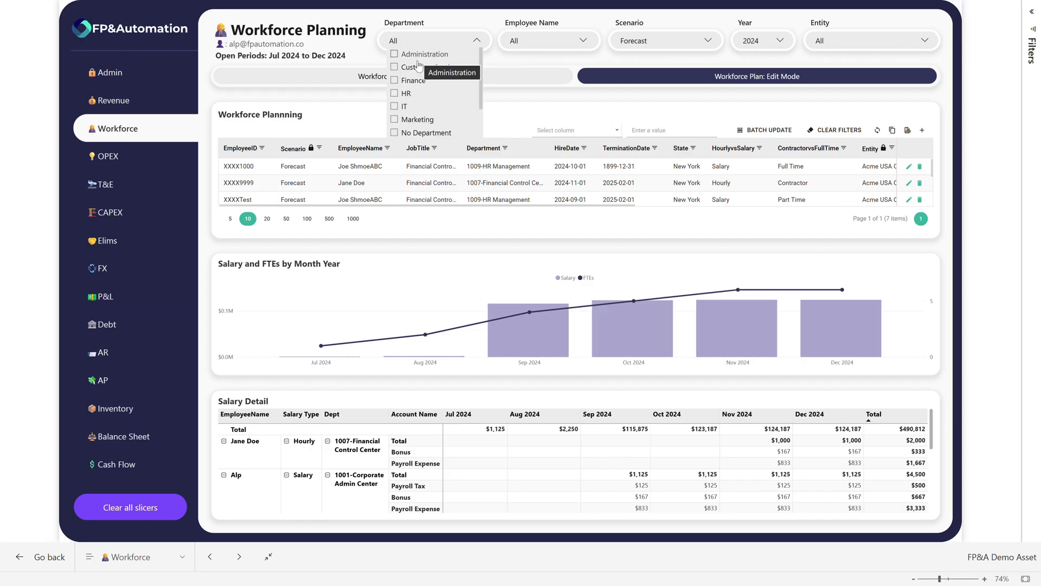
scroll(413, 100, down, 2)
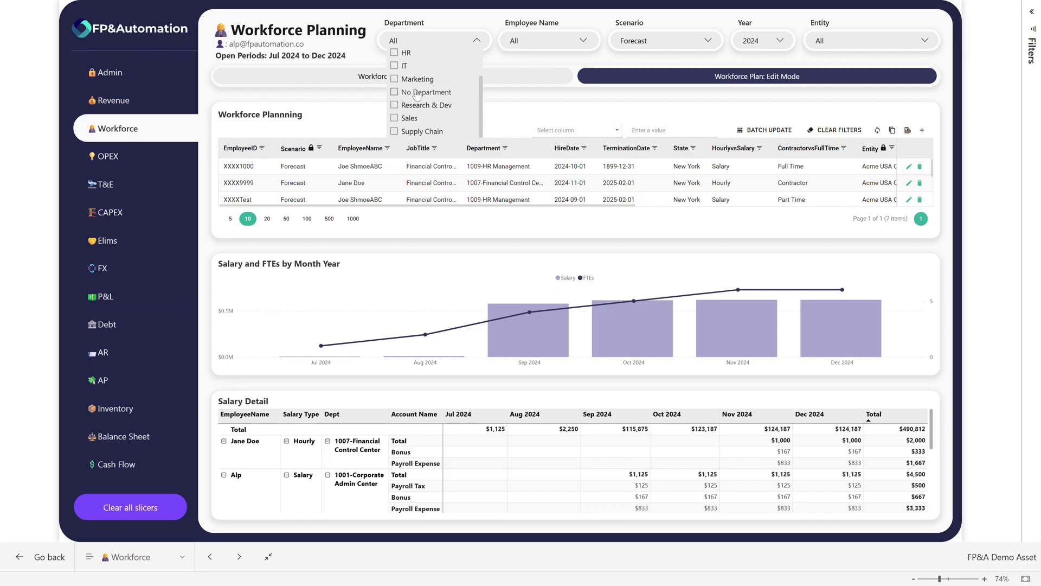
scroll(420, 89, up, 1)
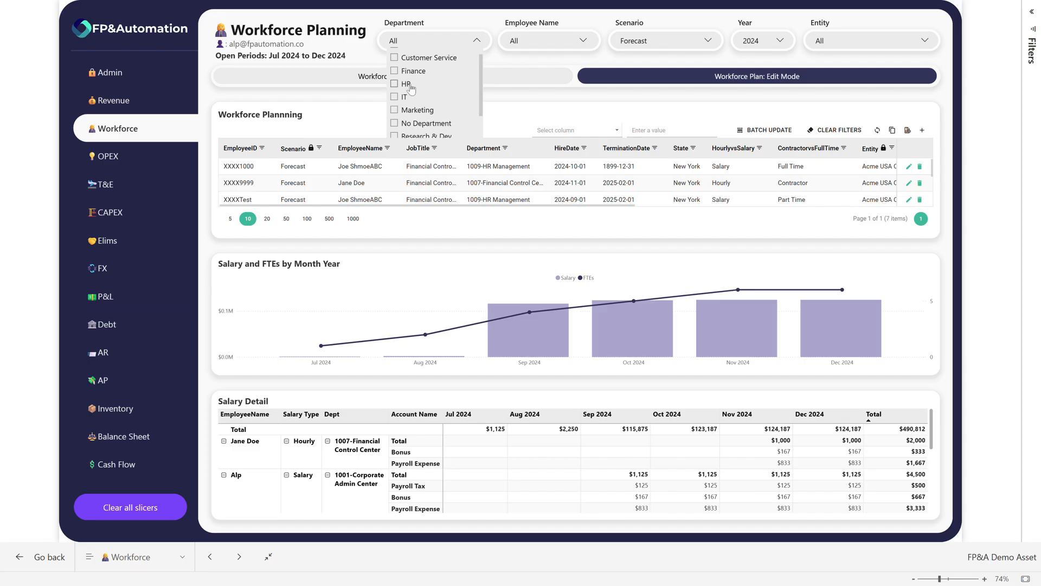
click(404, 84)
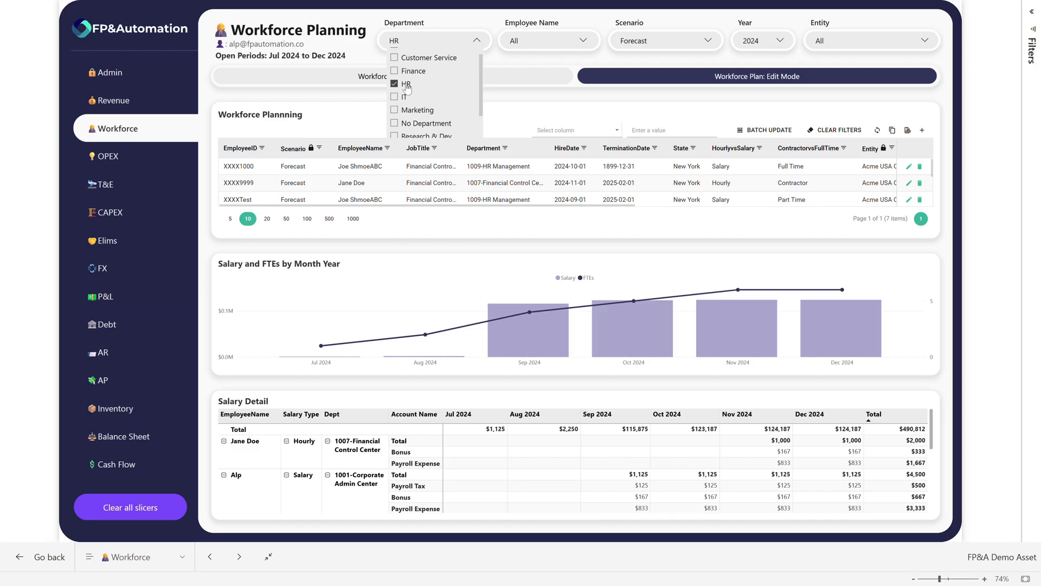
click(438, 39)
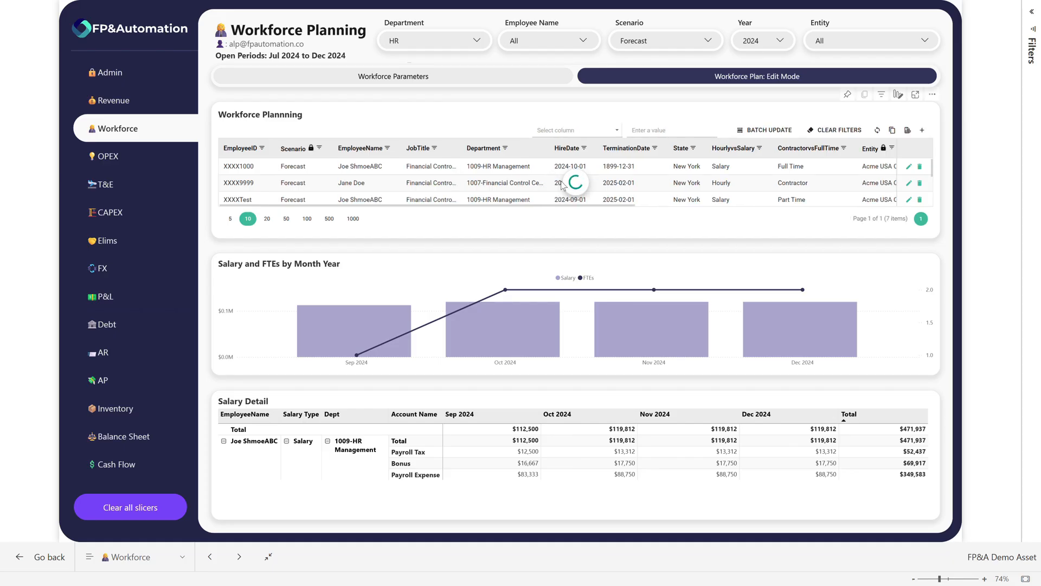
Filter the workforce planning report to the Acme USA Corporation entity
click(837, 44)
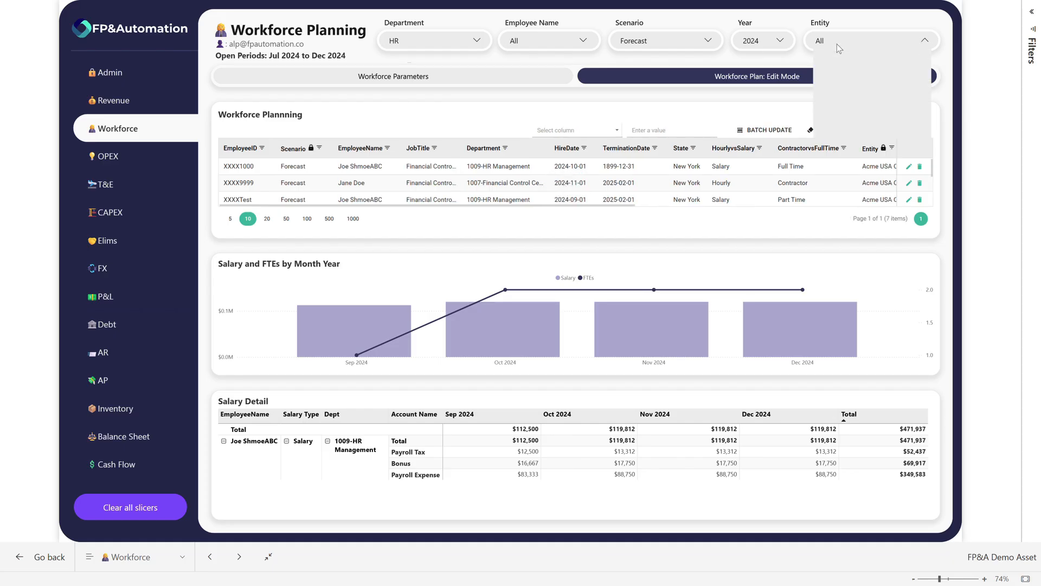
click(838, 56)
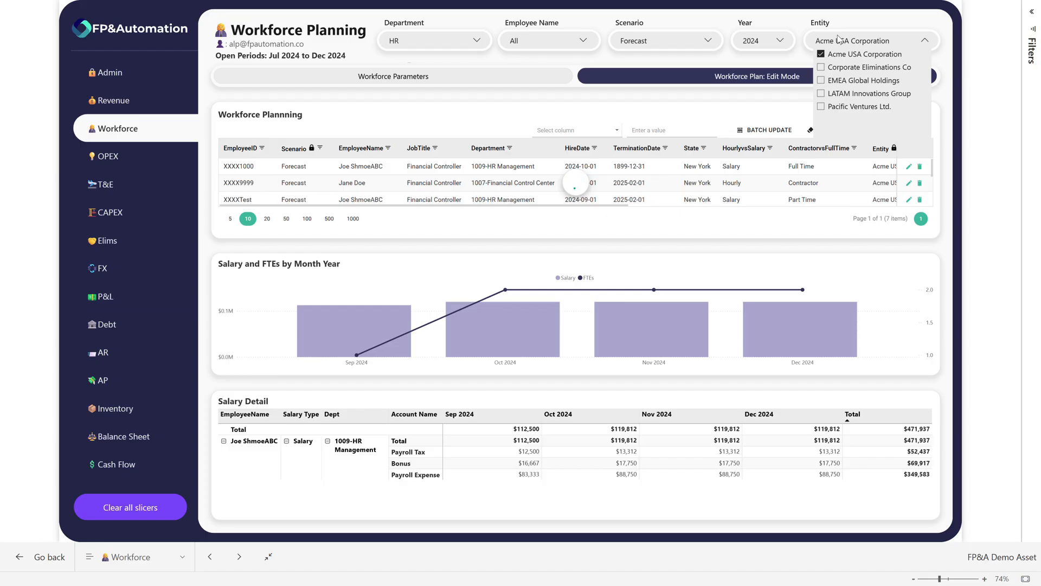
click(838, 43)
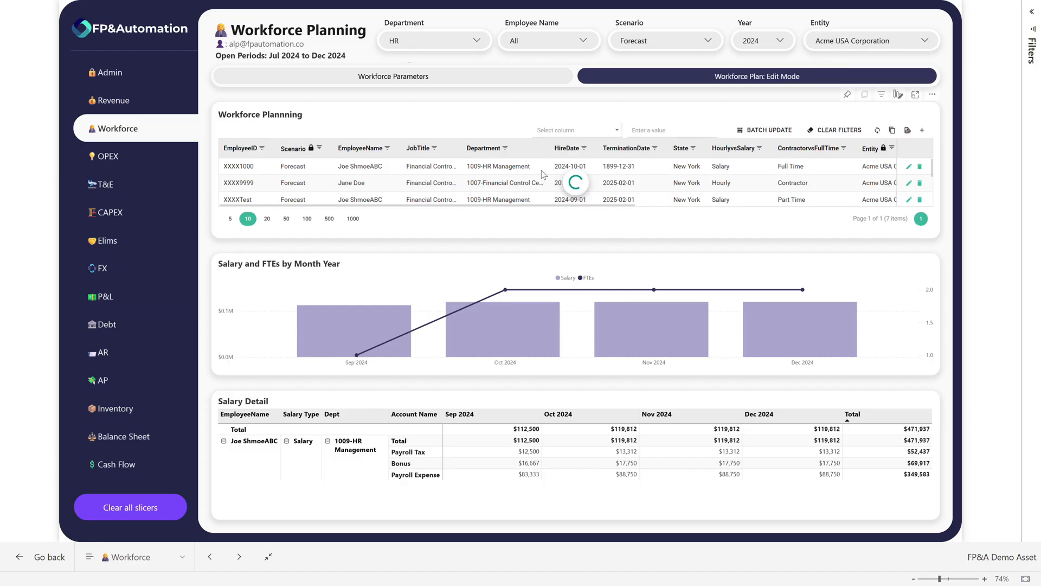
Duplicate the first record of the workforce planning table in focus mode and enter a new employee ID for the copy
click(917, 97)
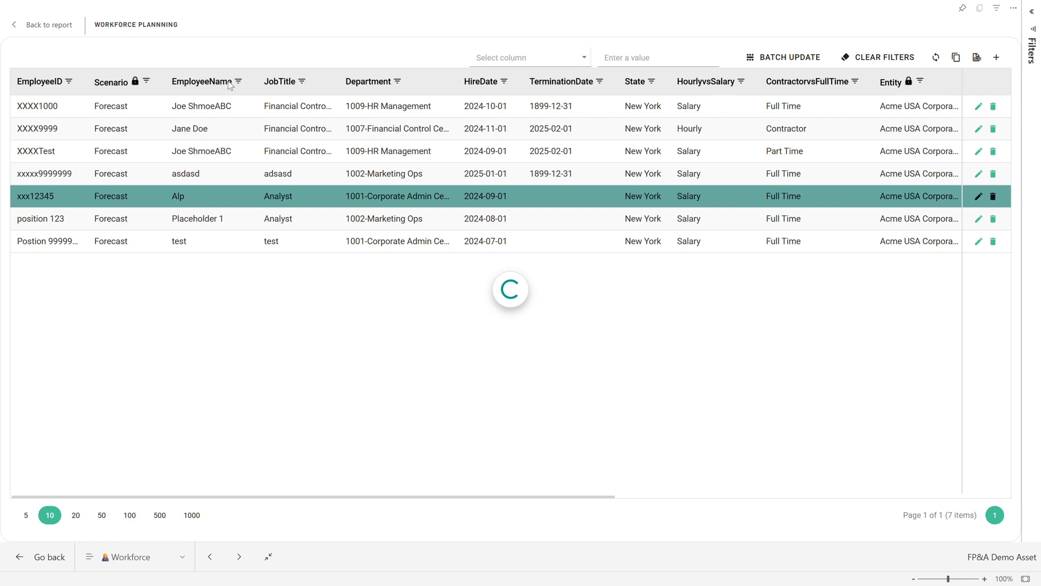
click(60, 105)
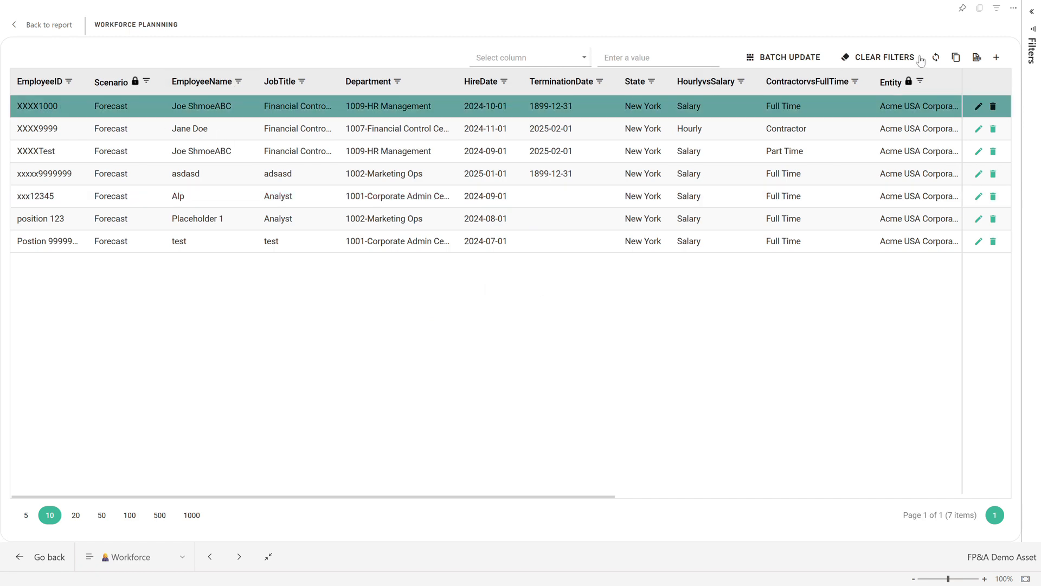
click(956, 58)
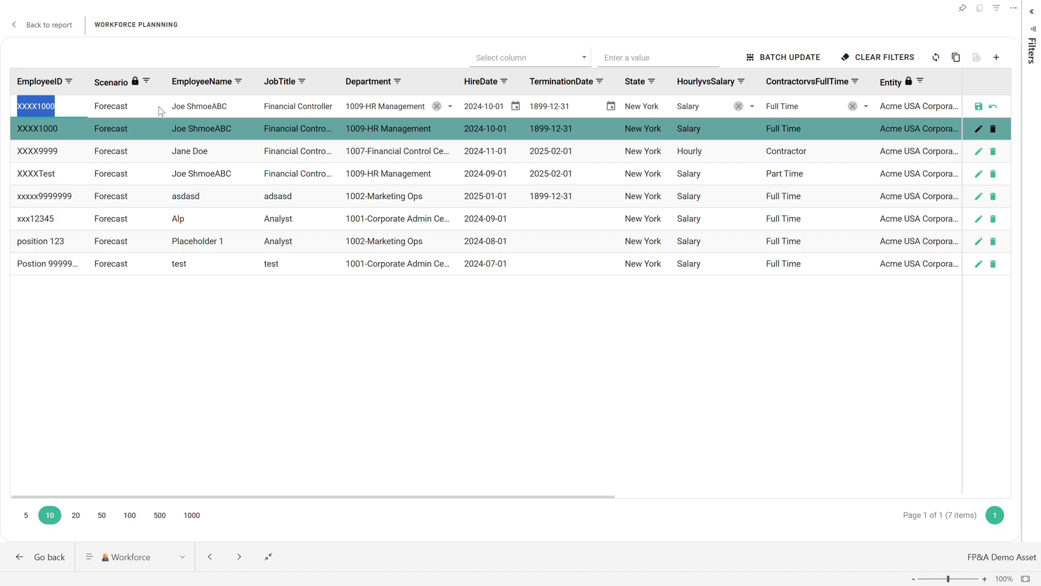
drag(407, 493, 366, 496)
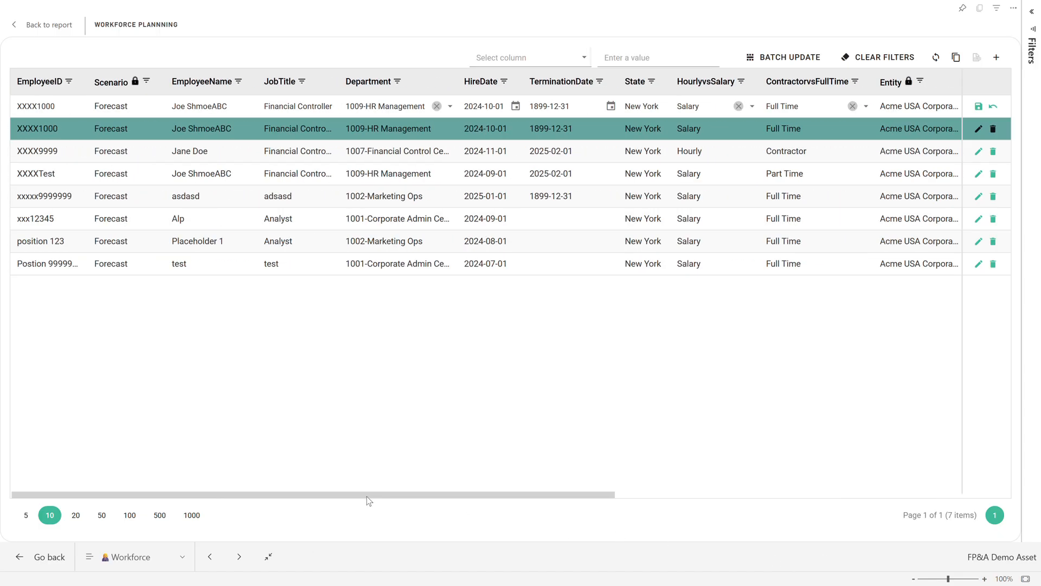
click(56, 106)
text(999999999999)
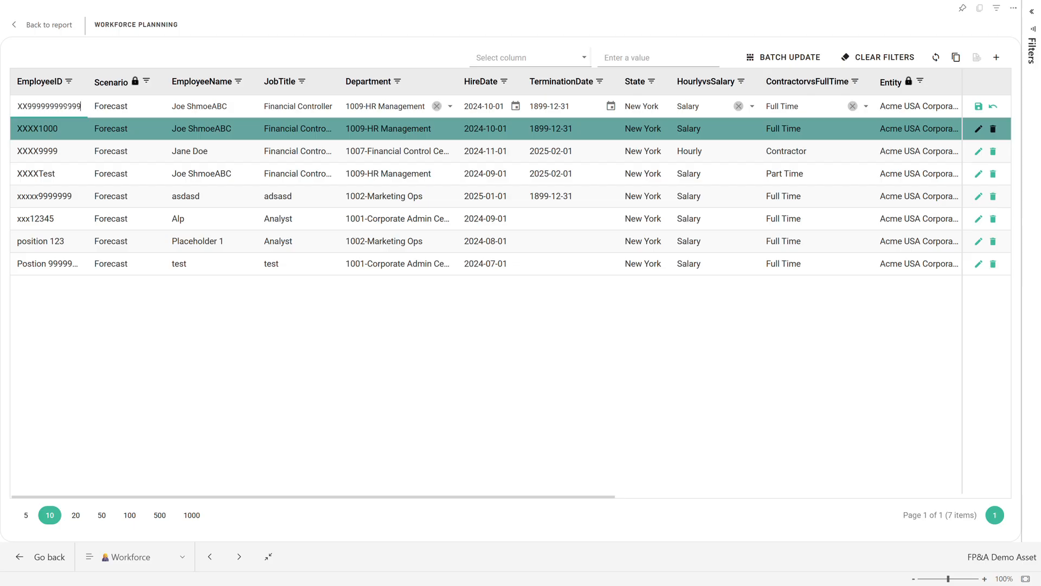
Enter the new employee's name in the copied record and set its hire date to 2024-09-01
triple_click(210, 107)
text(A A)
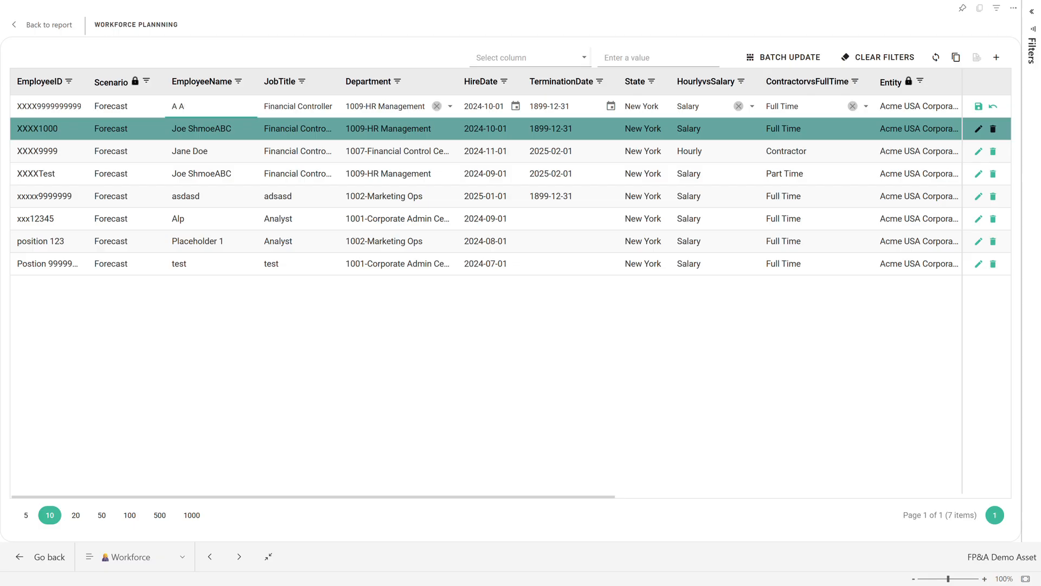
click(515, 106)
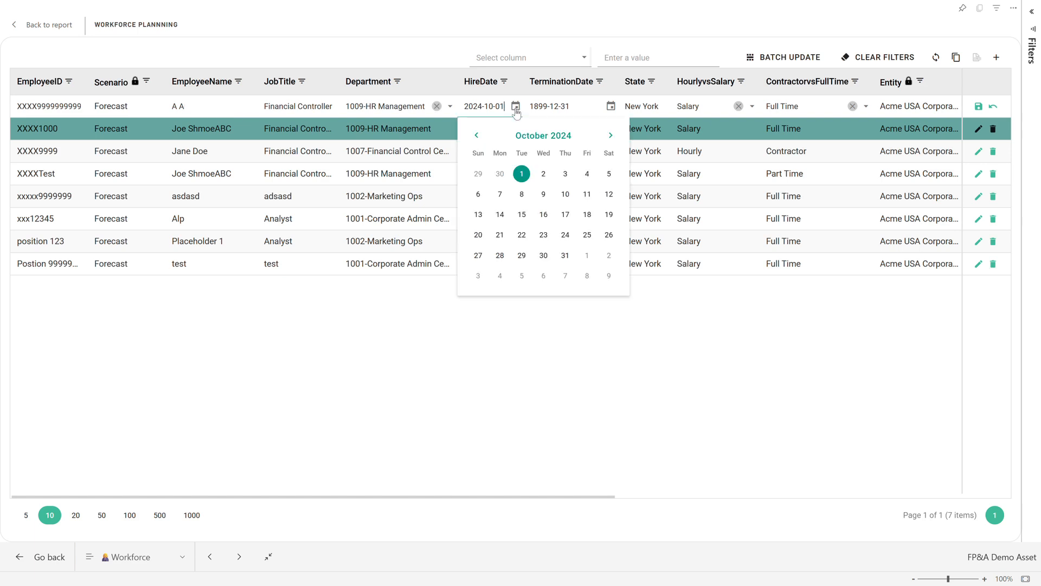
click(481, 139)
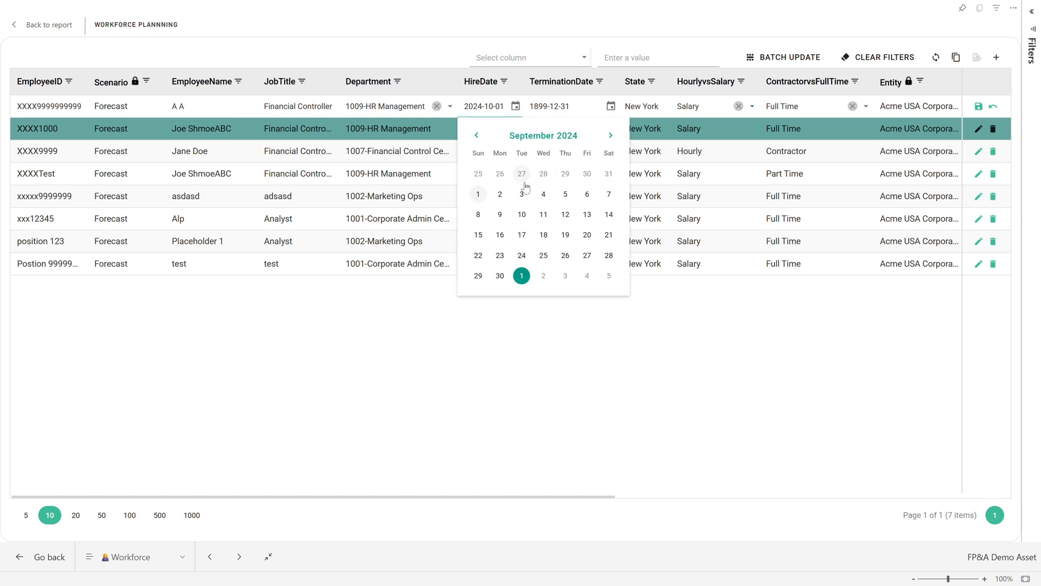
click(478, 194)
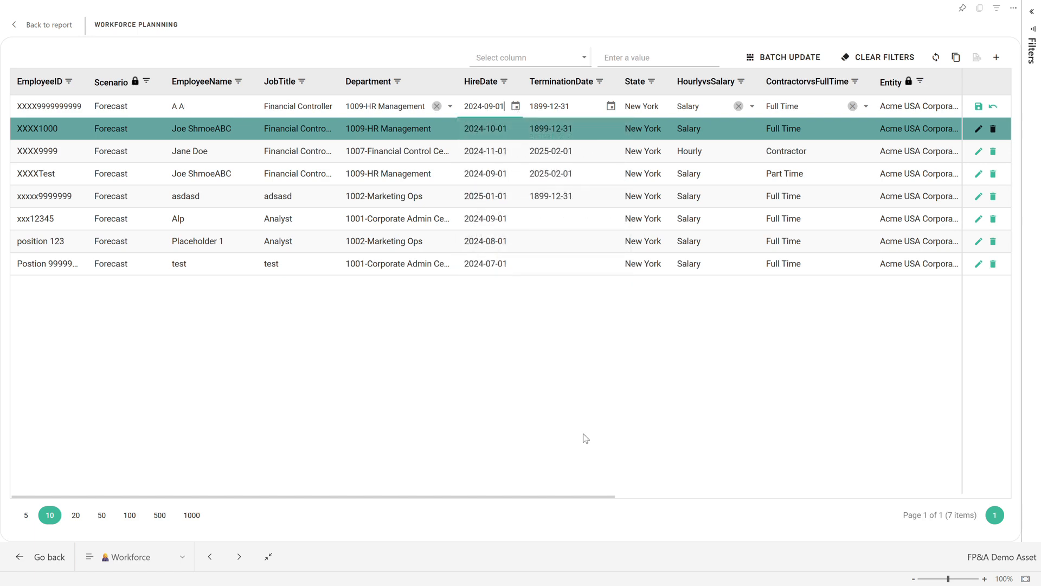
Set the copied record's salary to 90000, then save the record and return to the report
drag(566, 496, 942, 580)
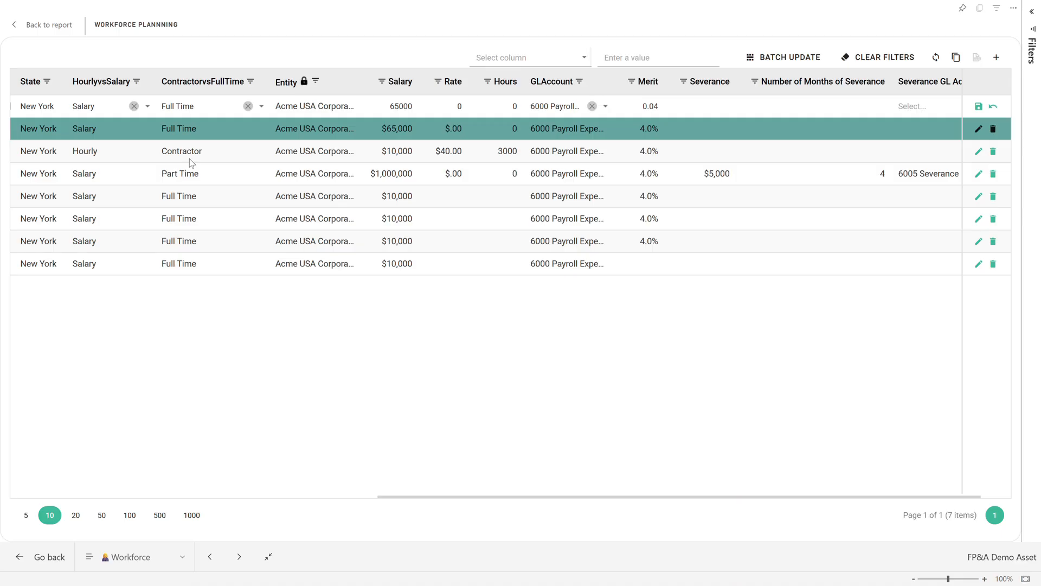
double_click(404, 106)
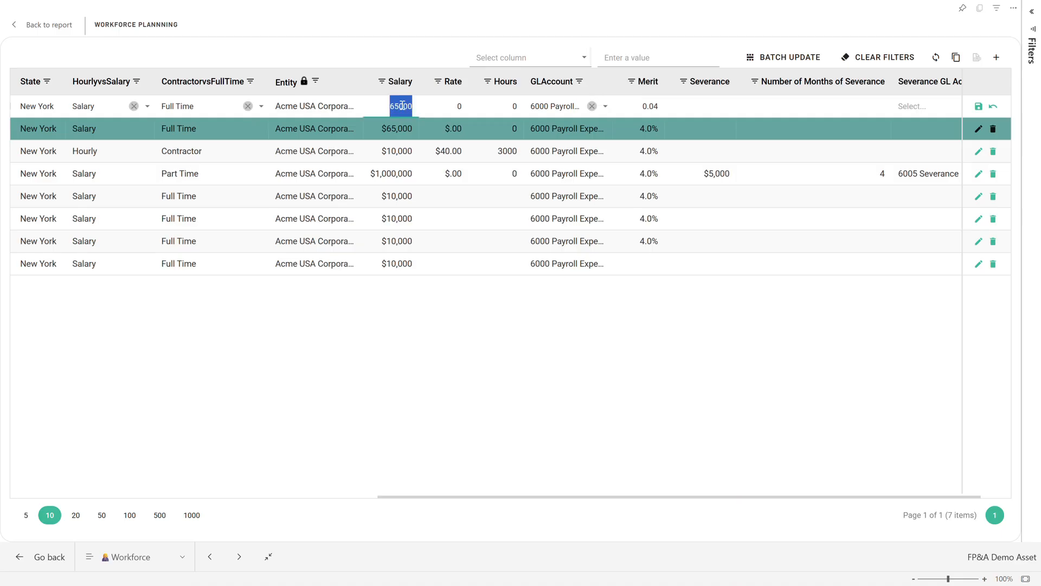
text(9)
drag(645, 496, 718, 511)
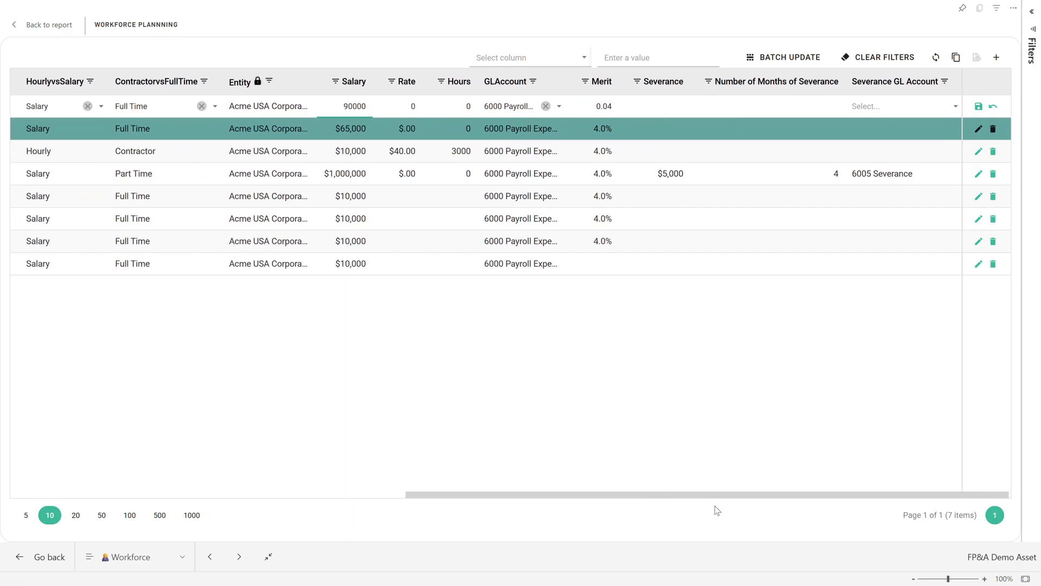
drag(716, 509, 221, 416)
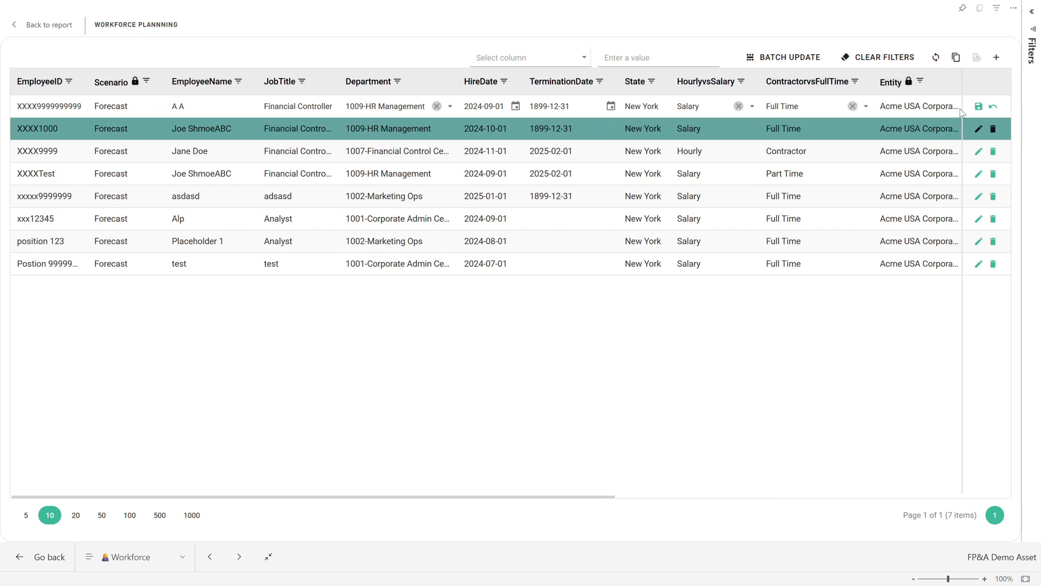
click(979, 107)
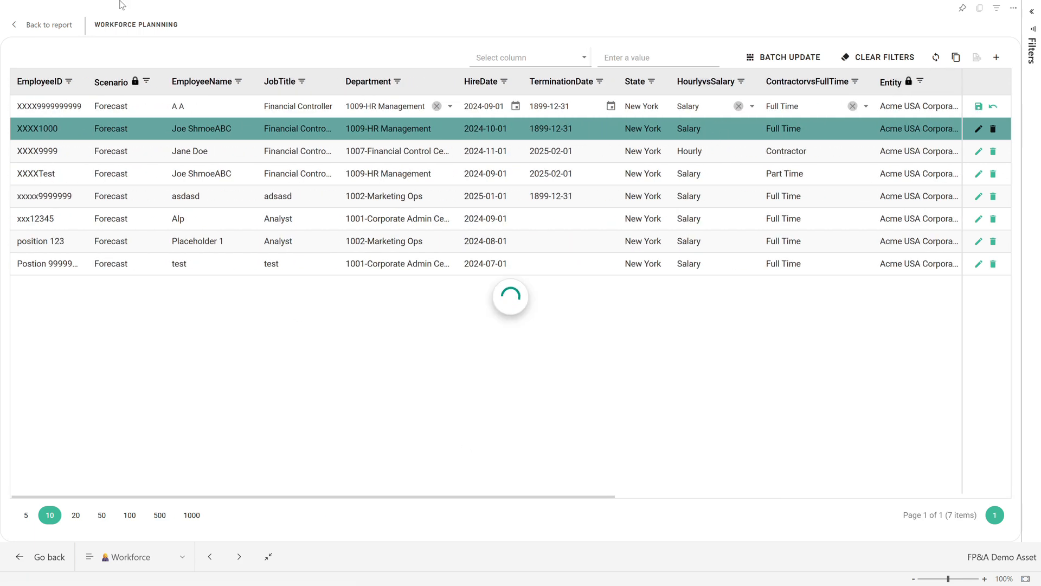
click(52, 32)
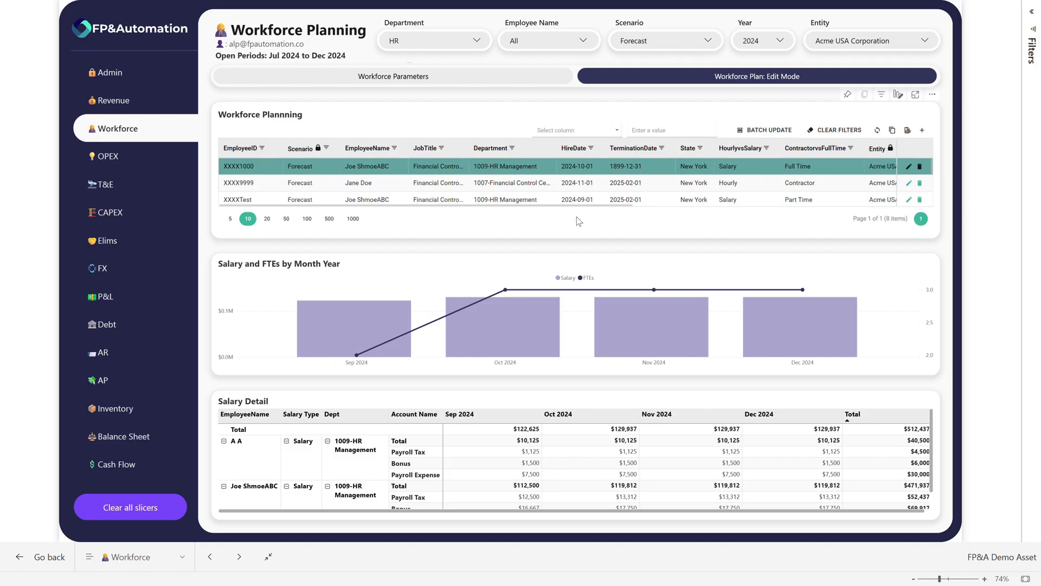
Change the hire date of the newly added employee to 2024-08-01 and save the record
scroll(583, 189, down, 5)
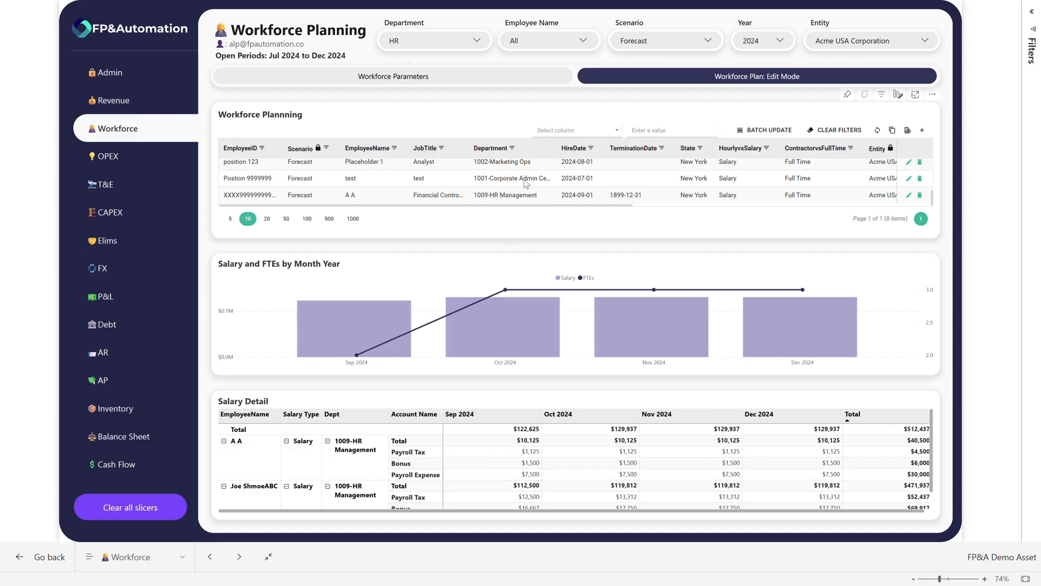
click(576, 195)
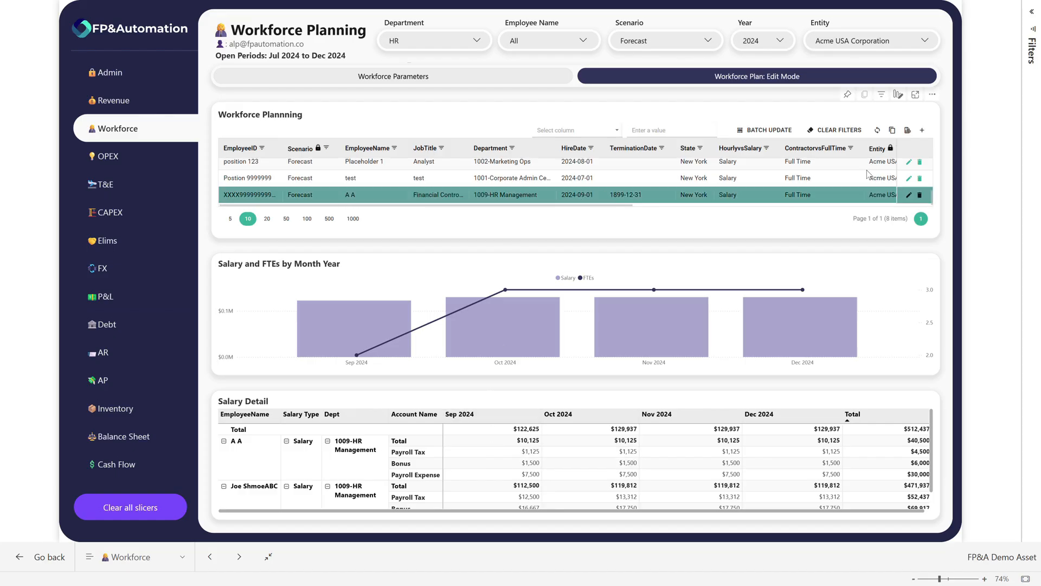
click(910, 195)
click(599, 196)
click(578, 196)
key(BackSpace)
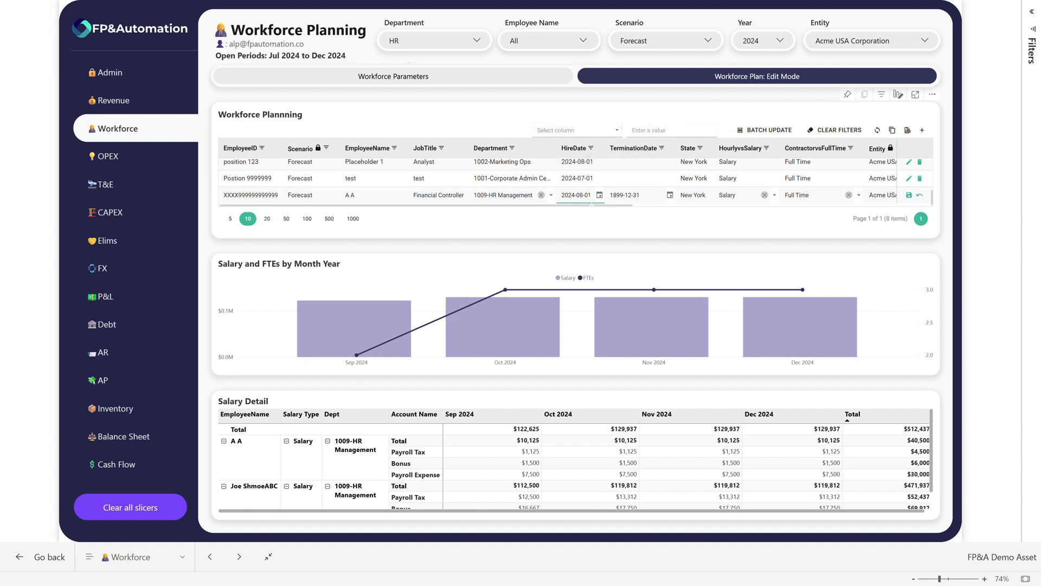
click(909, 196)
mouse_move(696, 325)
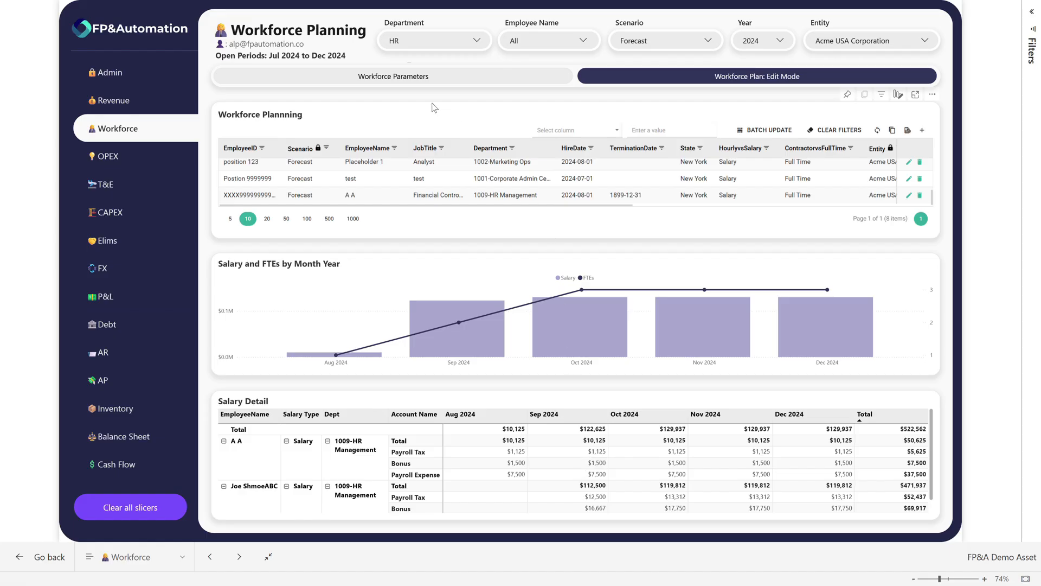
Set the 2024 Forecast Bonus workforce parameter to 0.3, save it and return to the Workforce Plan edit view
click(411, 81)
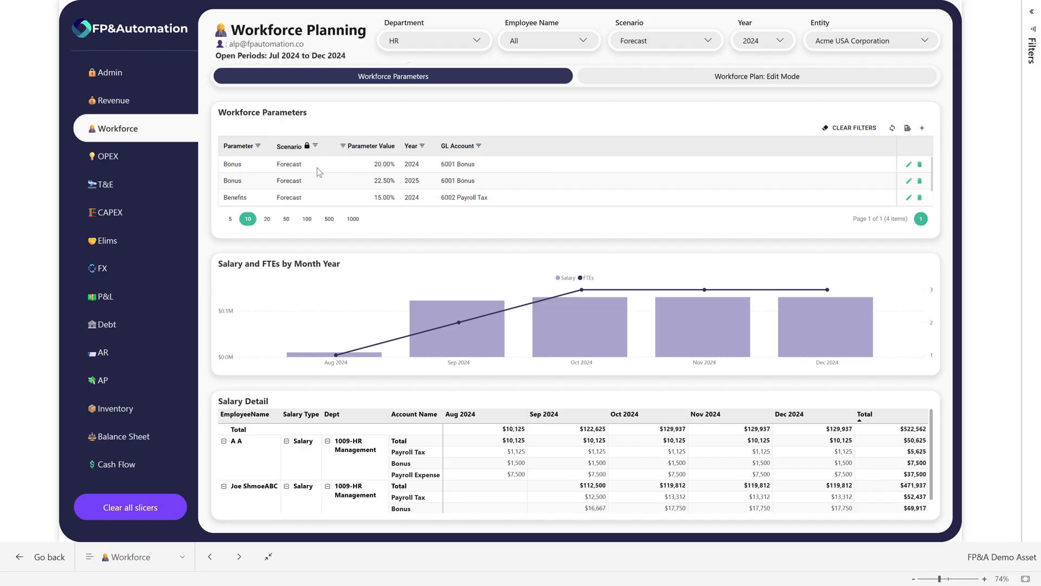
click(909, 163)
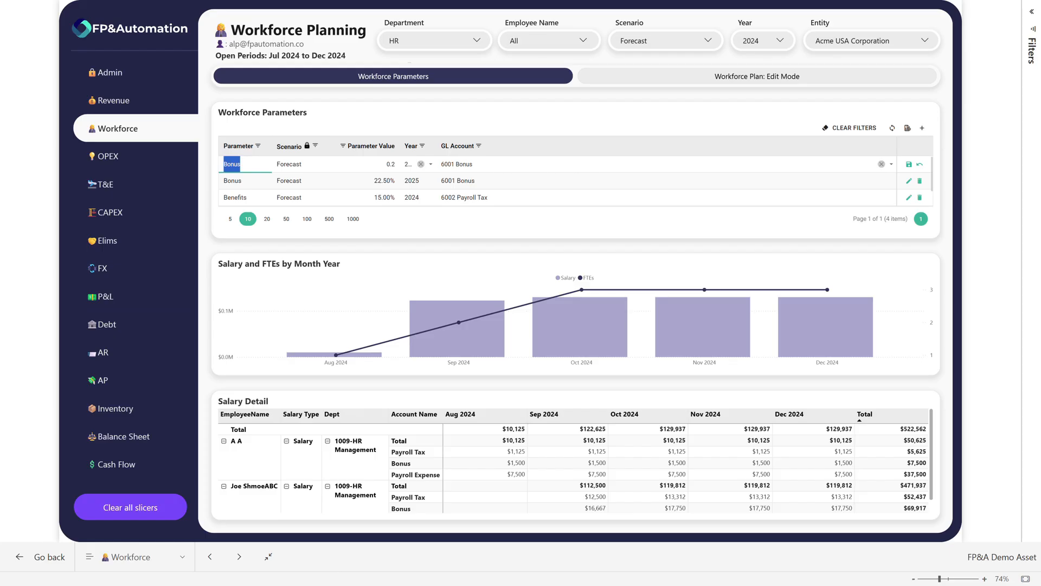
key(Tab)
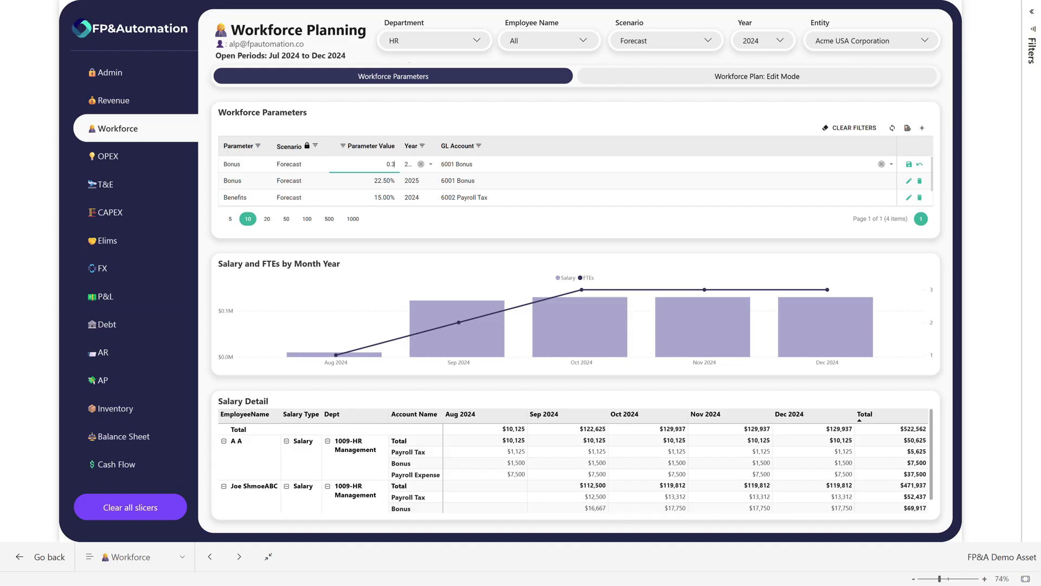
click(909, 165)
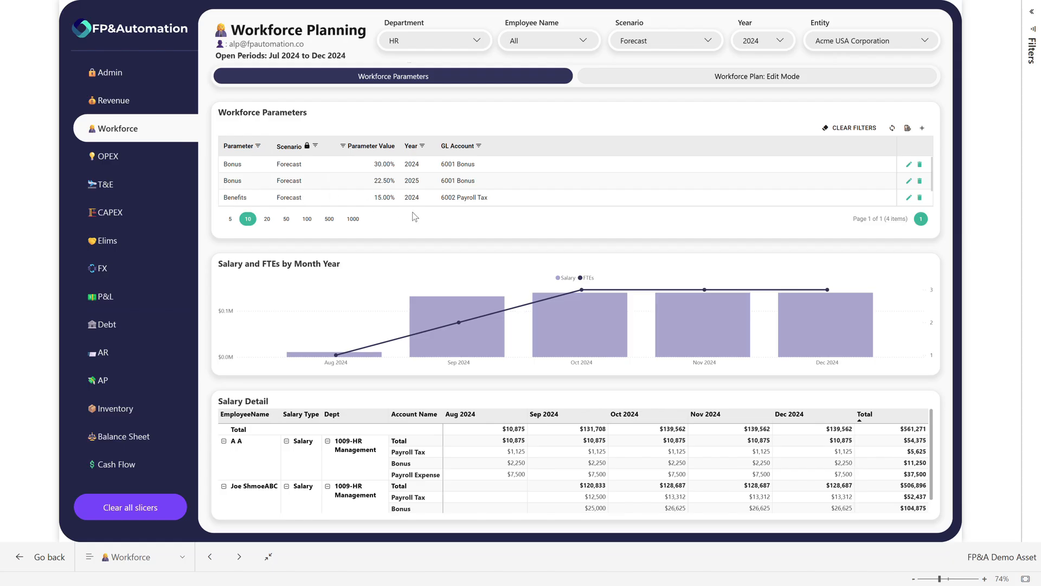
click(683, 76)
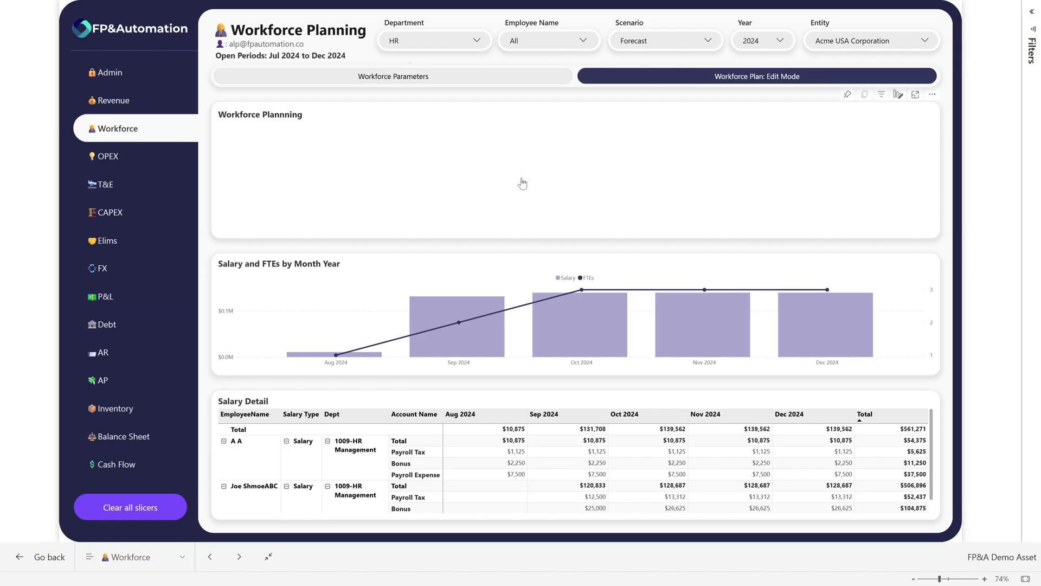